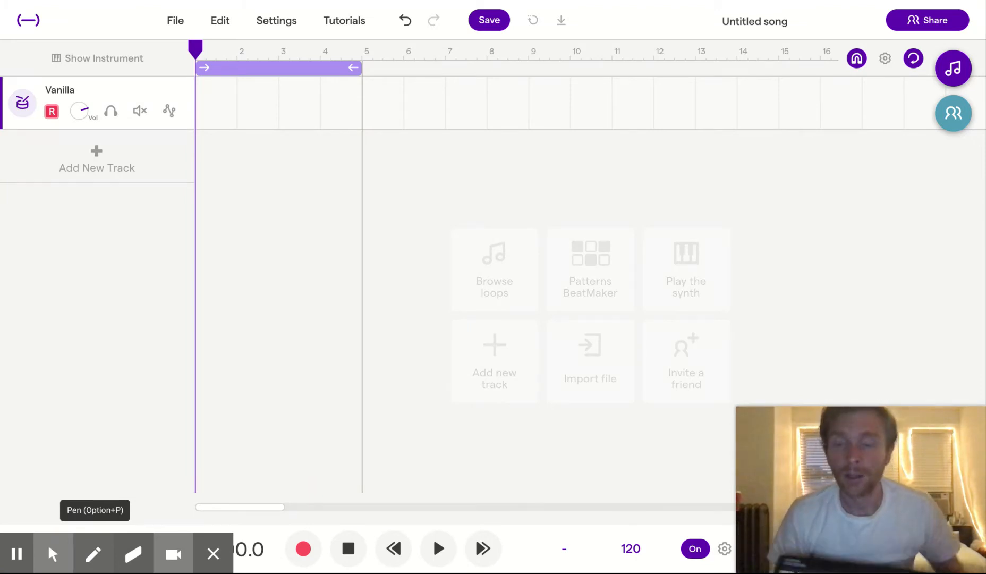
- Add a new Drum & beats track to the song
click(96, 160)
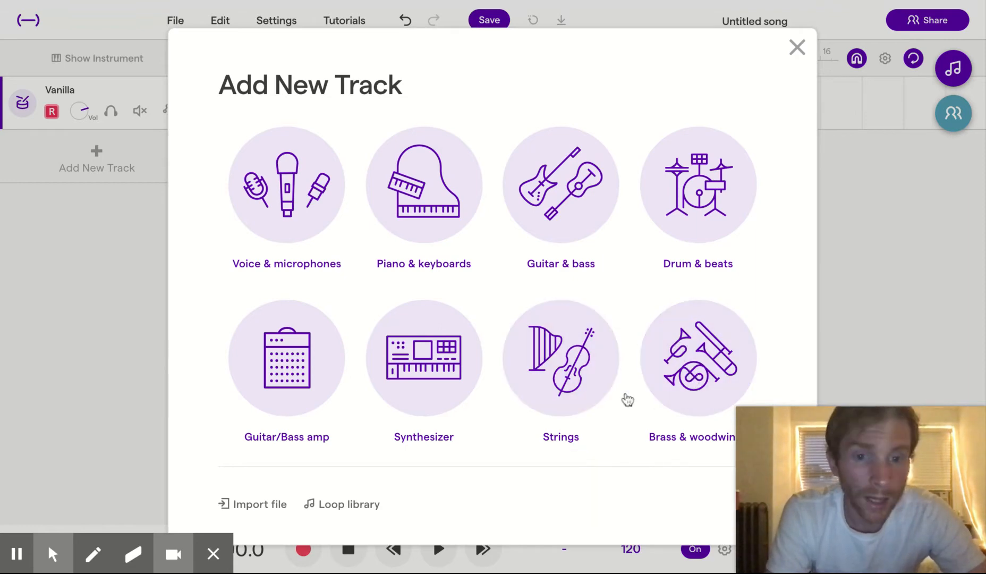
click(698, 217)
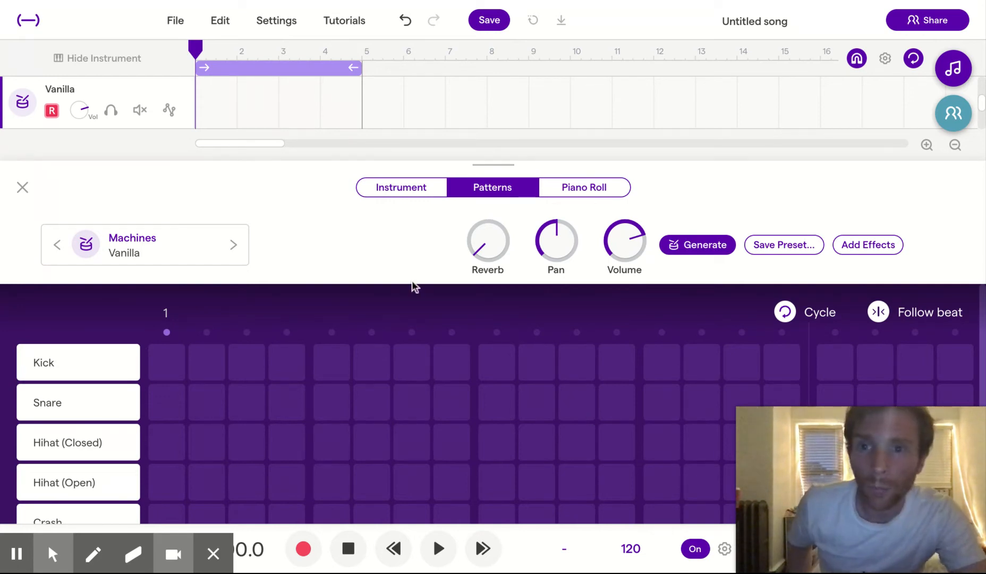
- Check the MIDI settings for an available external keyboard device, leaving the device unselected
click(276, 22)
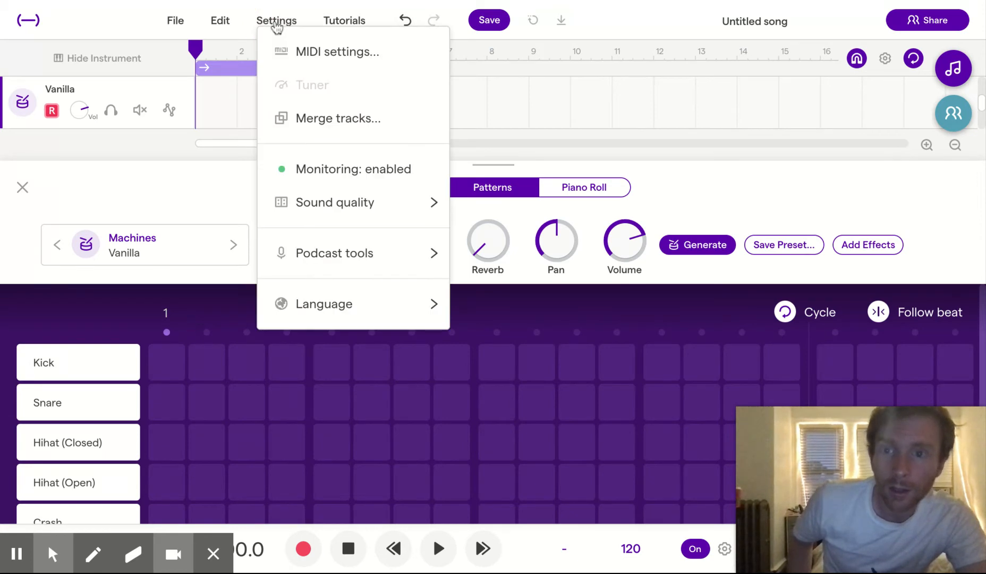
click(320, 51)
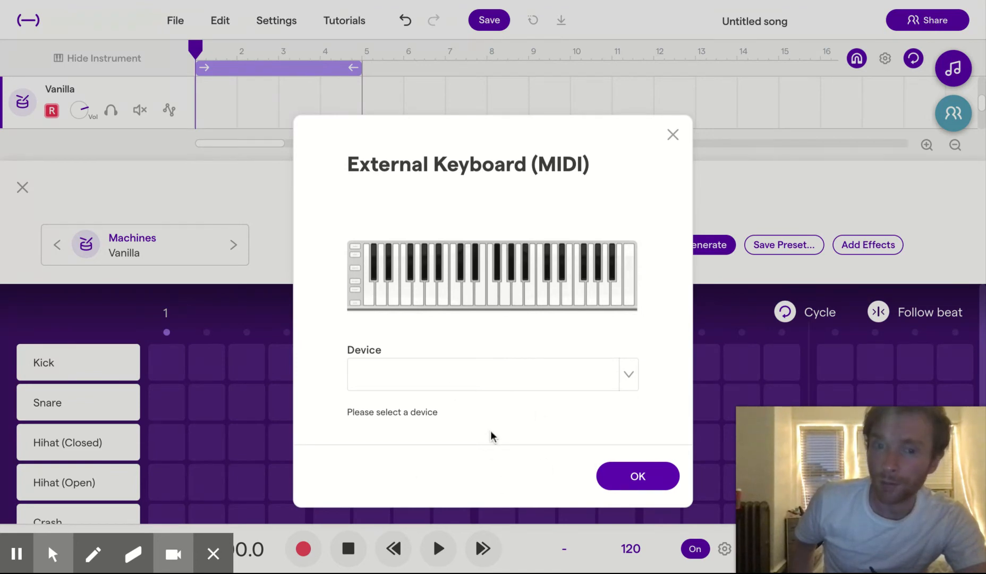
click(630, 371)
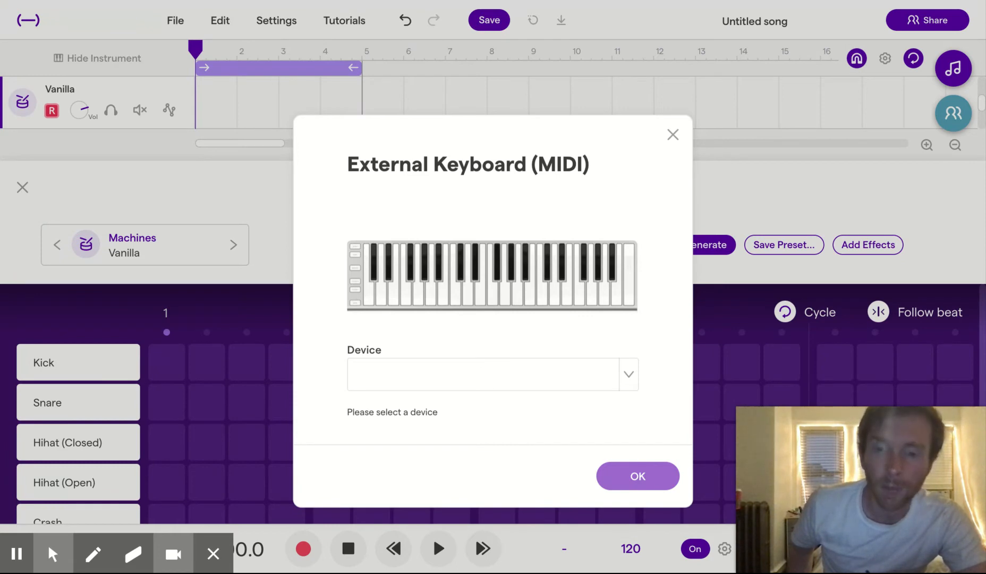
click(637, 476)
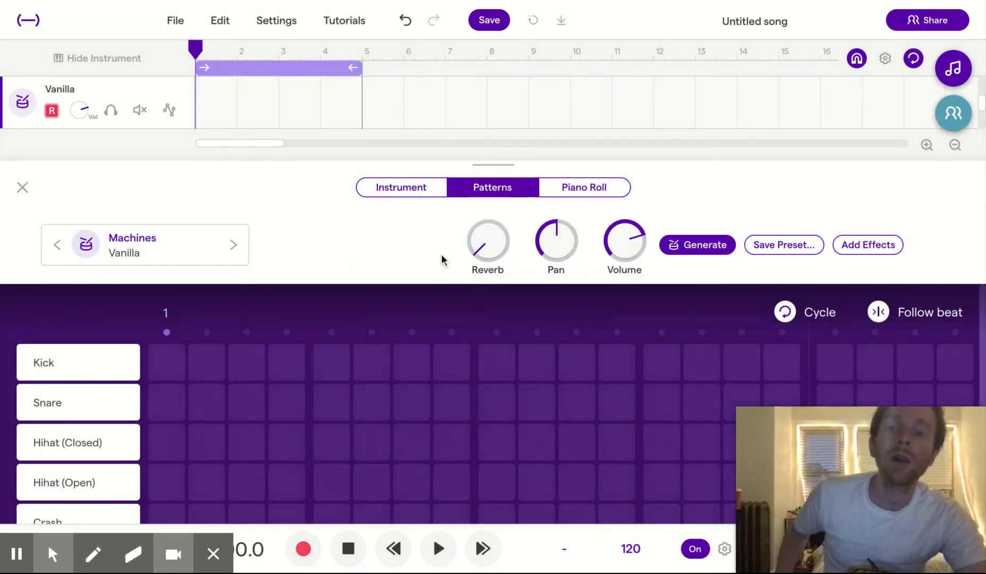
- Show the Vanilla drum kit's playable pads and rehearse a beat on the A, D and U pads without recording
click(402, 192)
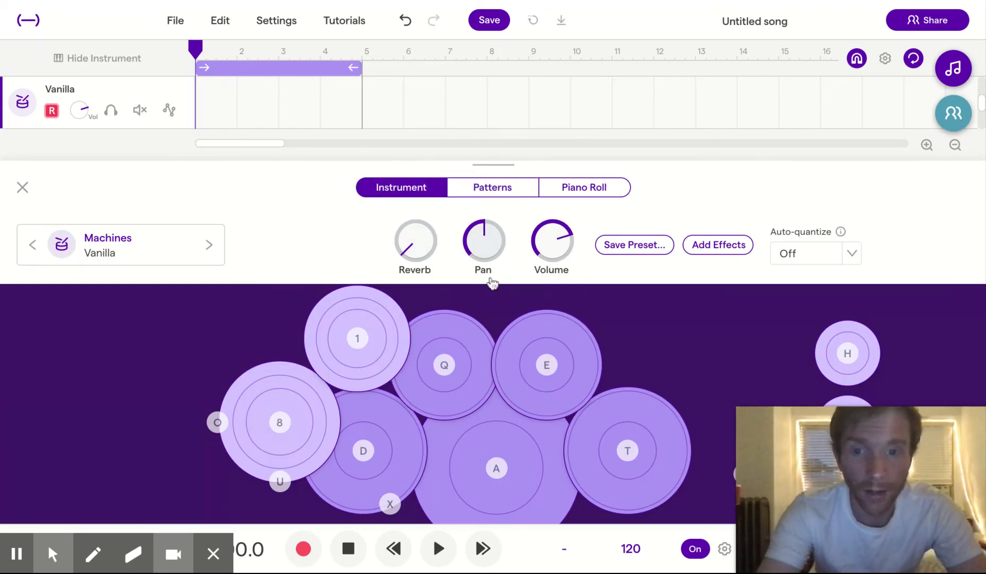
key(space)
key(space)
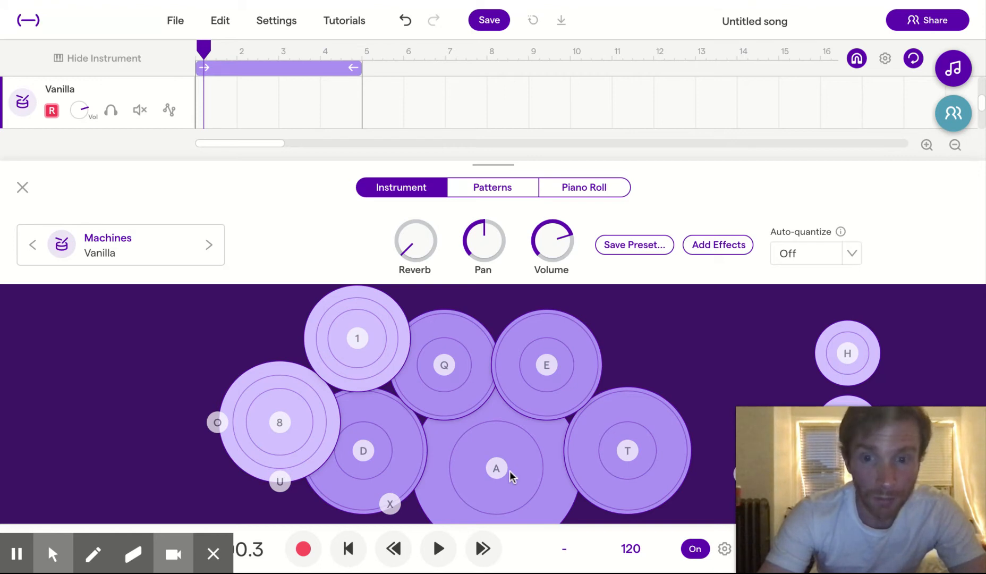
key(a)
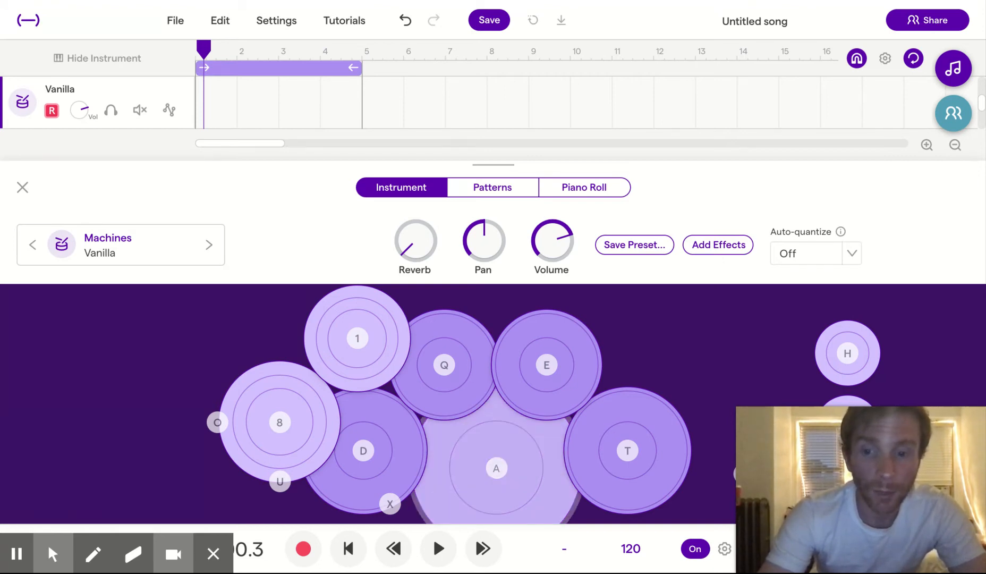
key(d)
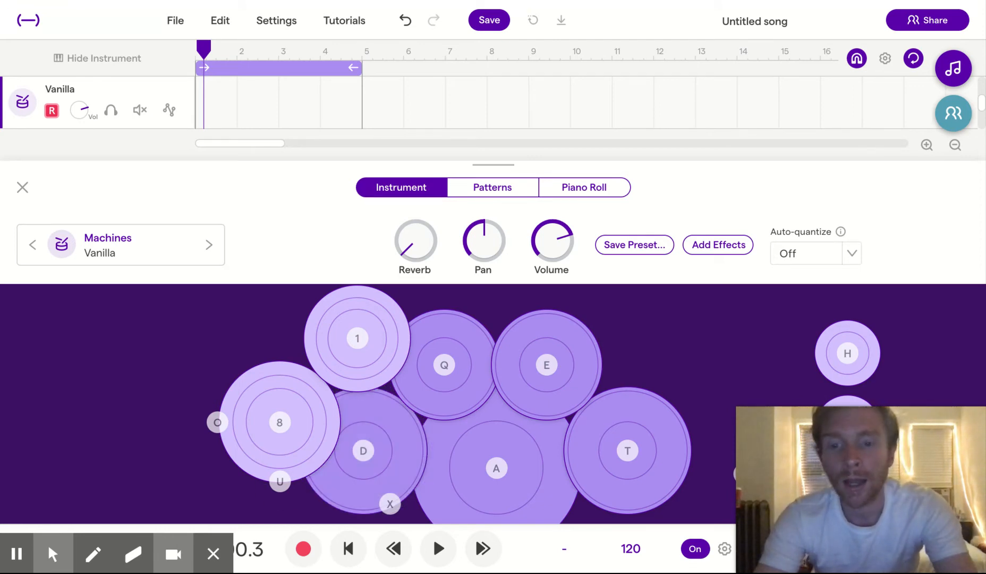
key(a)
key(u)
key(a)
key(u)
key(d)
key(u)
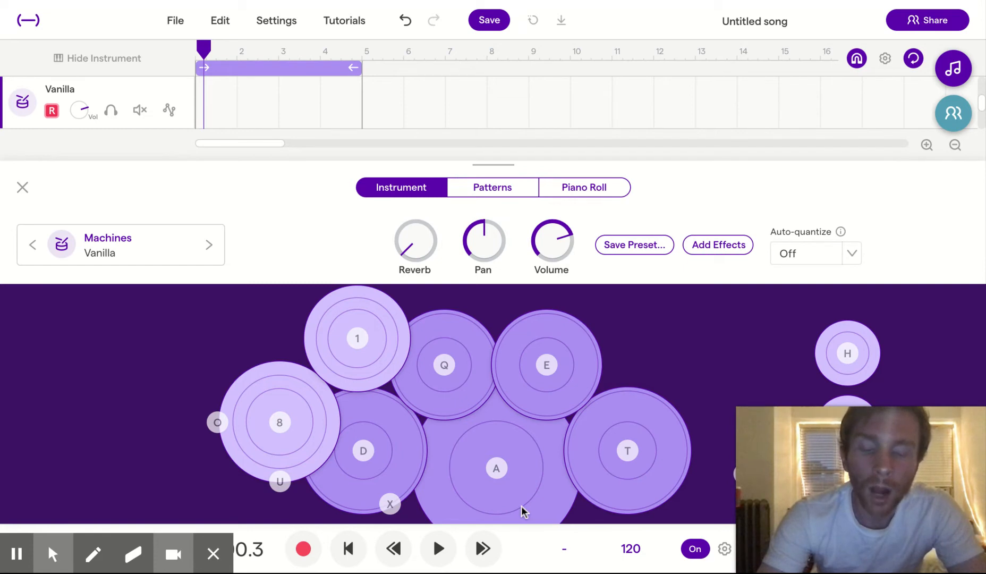
key(a)
key(d)
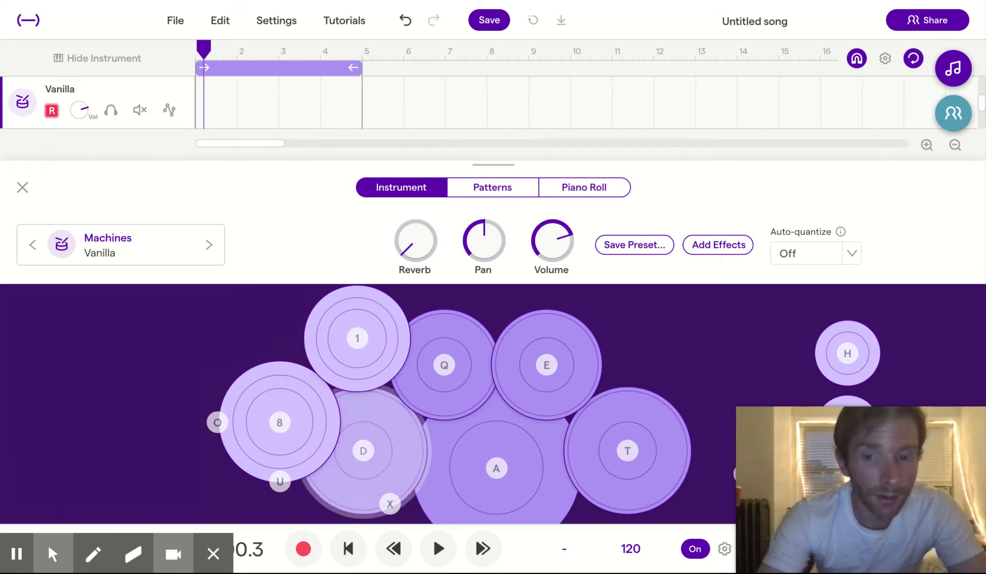
key(d)
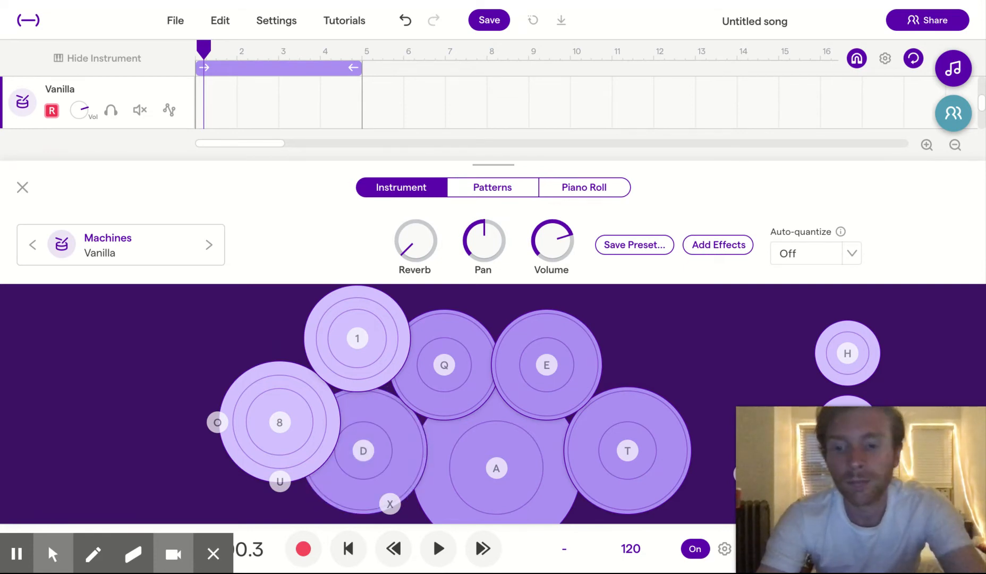
key(a)
key(d)
key(d)
key(a)
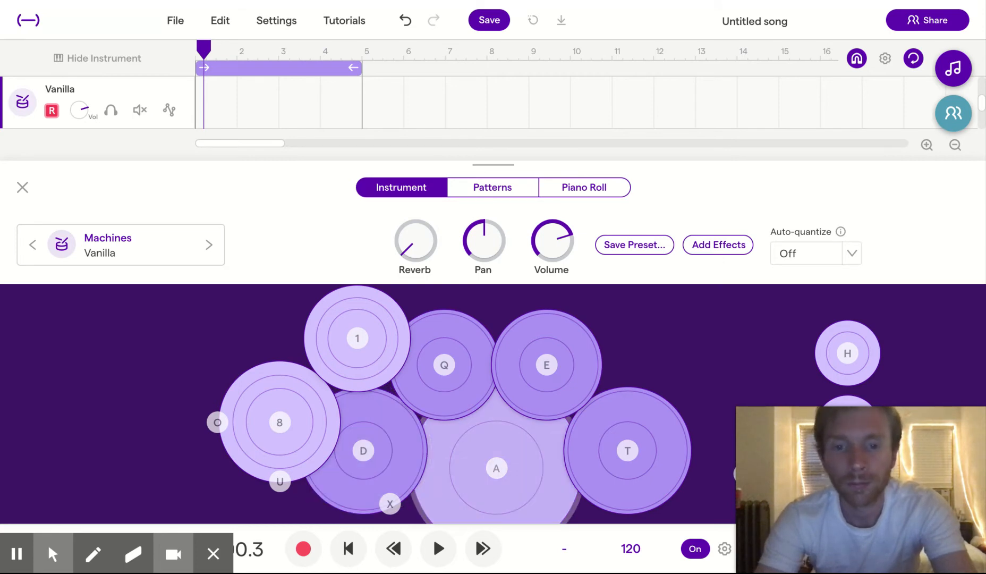
key(d)
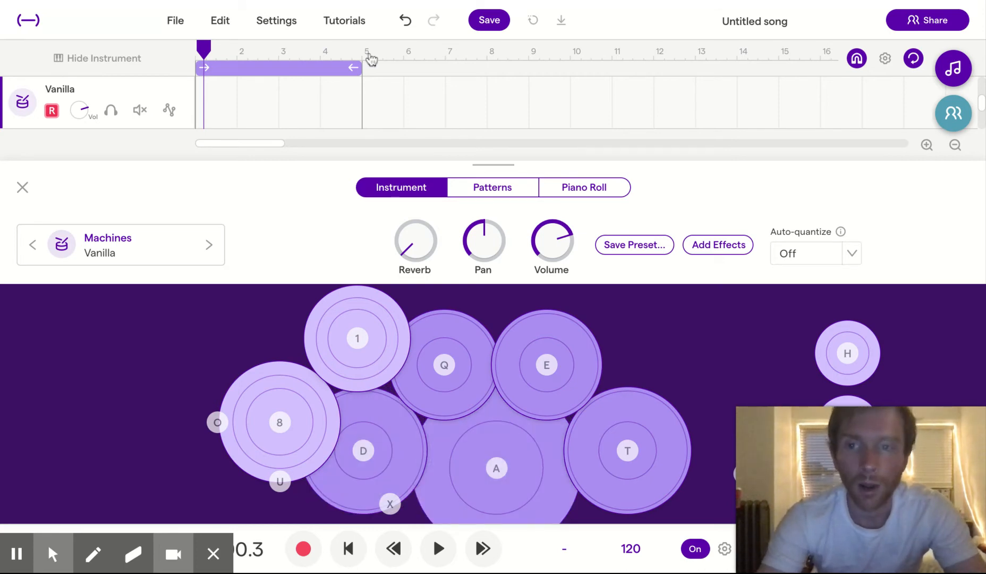
- Turn off the loop cycle and the metronome, with the playhead returned to the start of the song
click(912, 59)
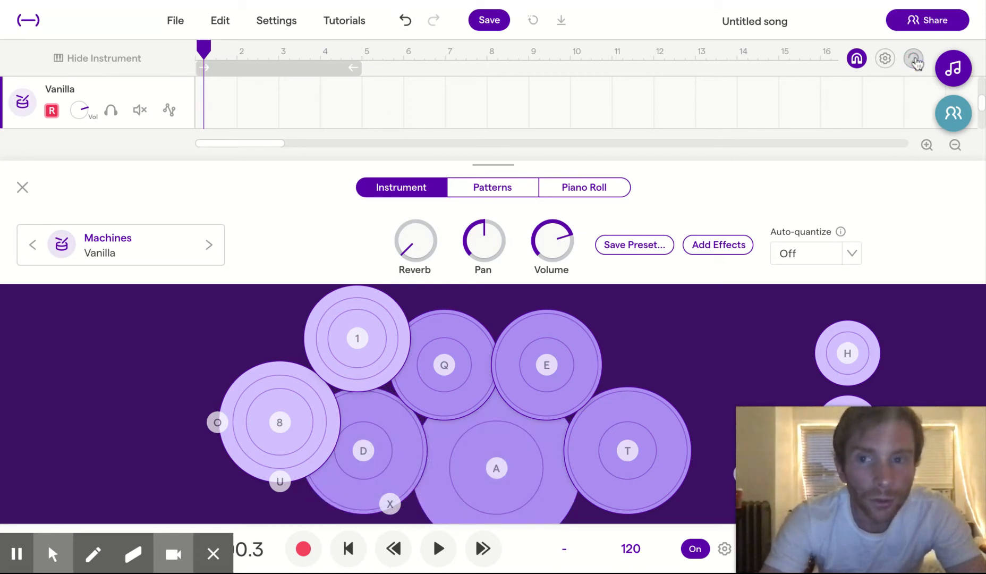
click(348, 548)
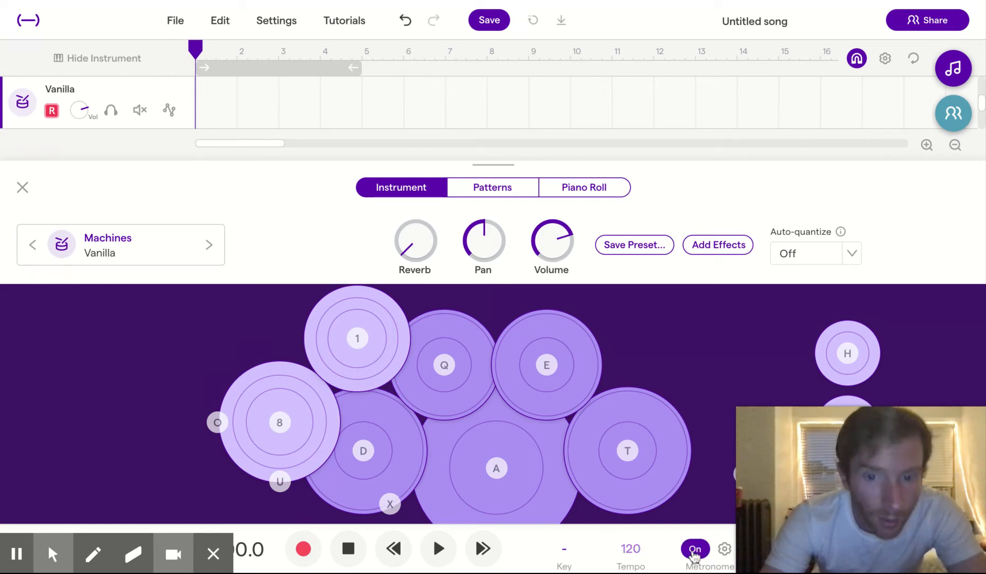
click(697, 551)
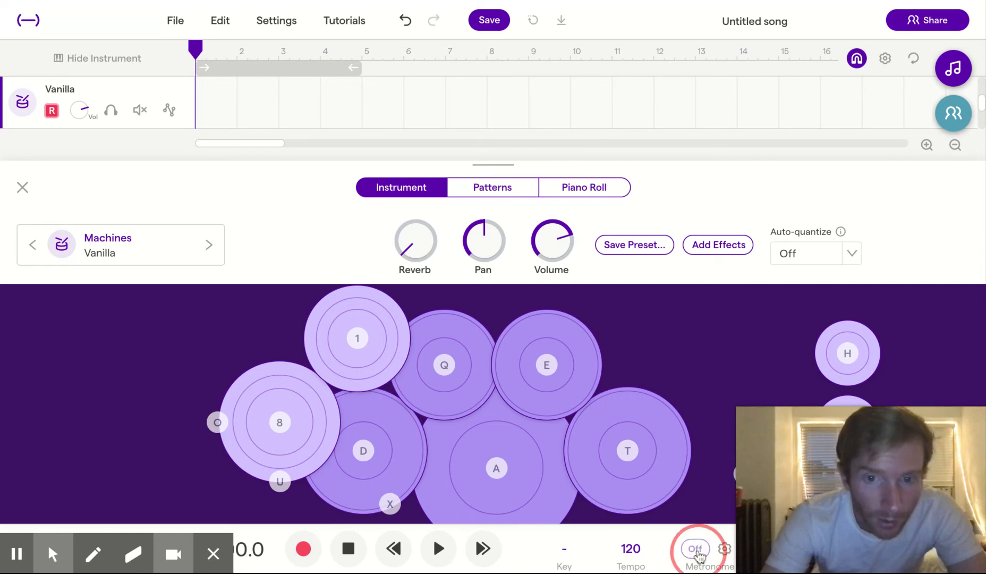
- Record a beat of about six bars on the Vanilla track, alternating the A kick and D snare pads
click(311, 550)
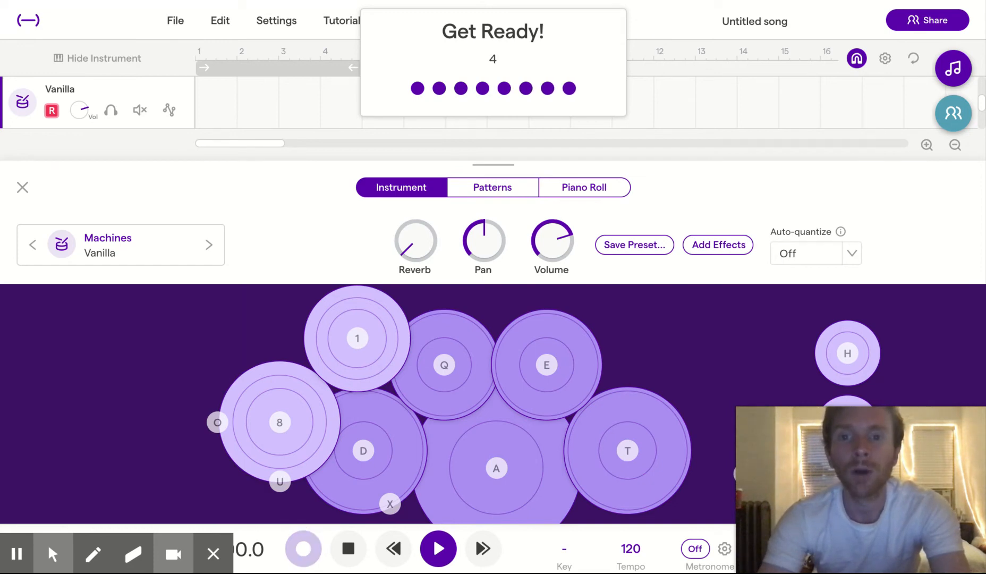
key(a)
key(a)
key(d)
key(d)
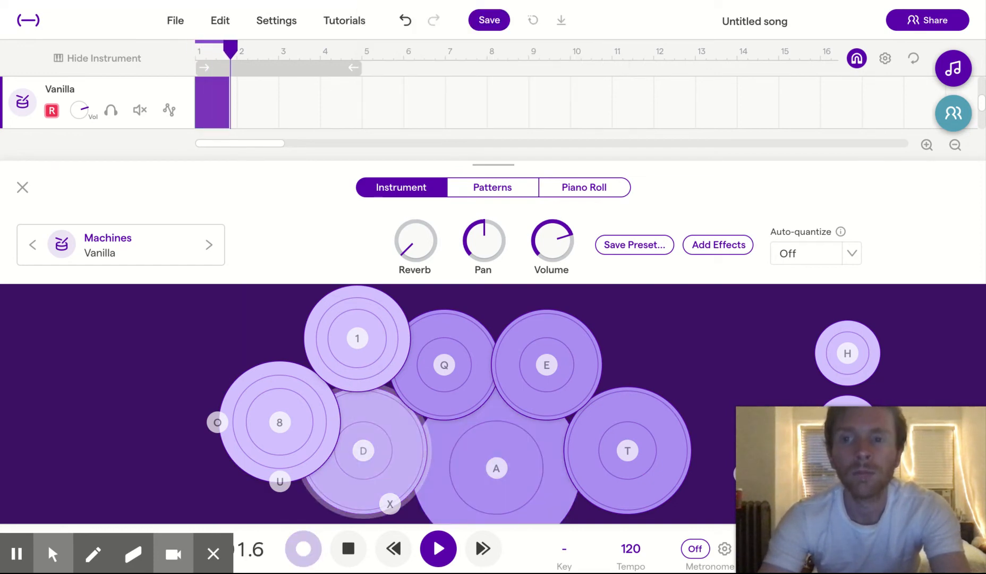
key(a)
key(d)
key(a)
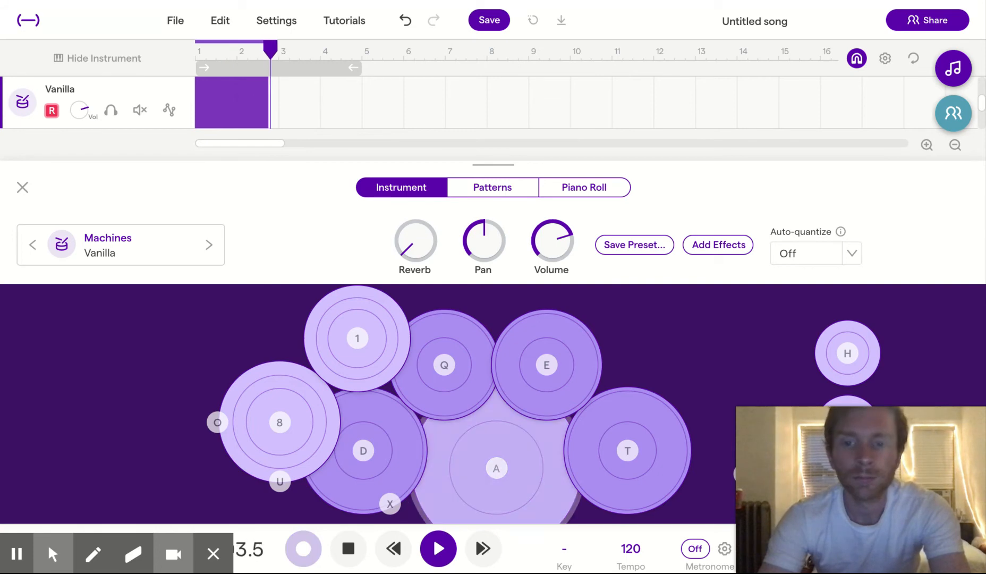
key(d)
key(d)
key(a)
key(d)
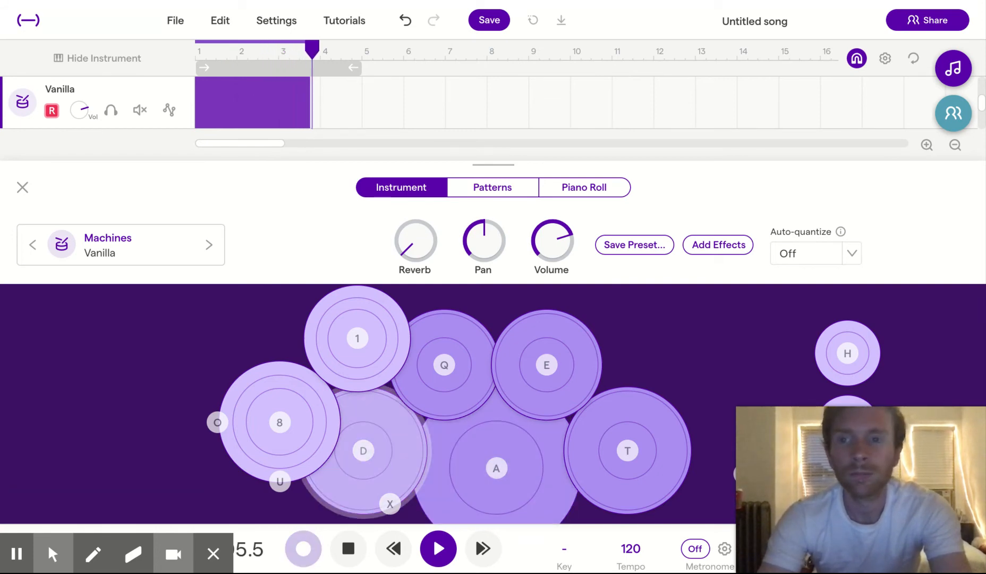
key(a)
key(a)
key(d)
key(d)
key(a)
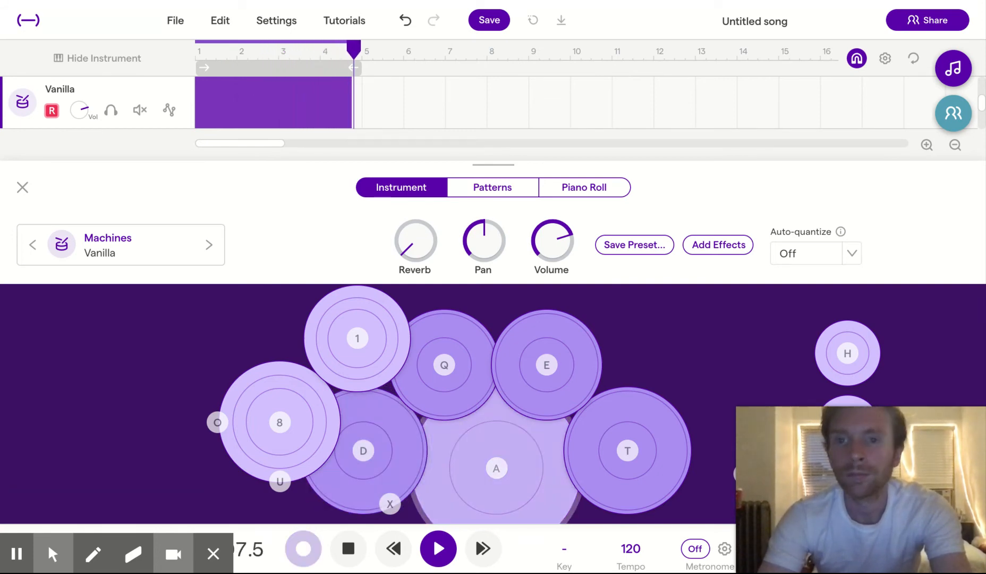
key(d)
key(a)
key(d)
key(a)
key(d)
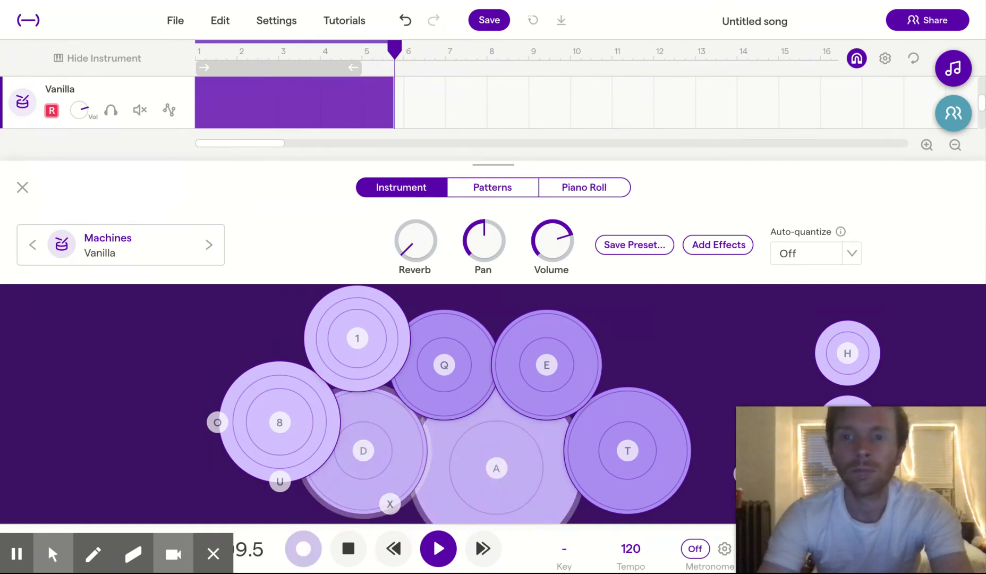
key(a)
key(d)
key(space)
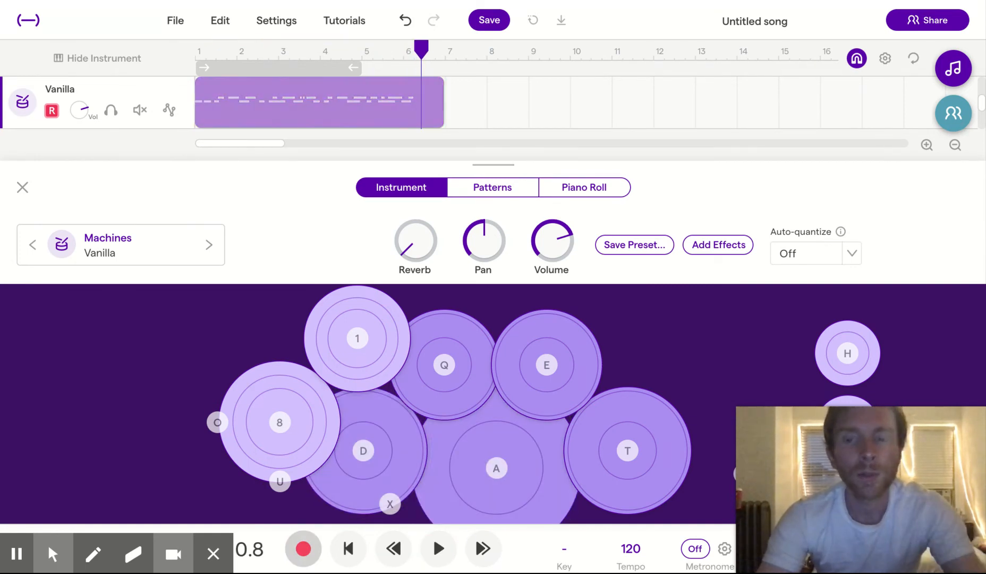
- Play back the recorded kick and snare beat from the start, and return the playhead to bar 1
click(197, 55)
key(space)
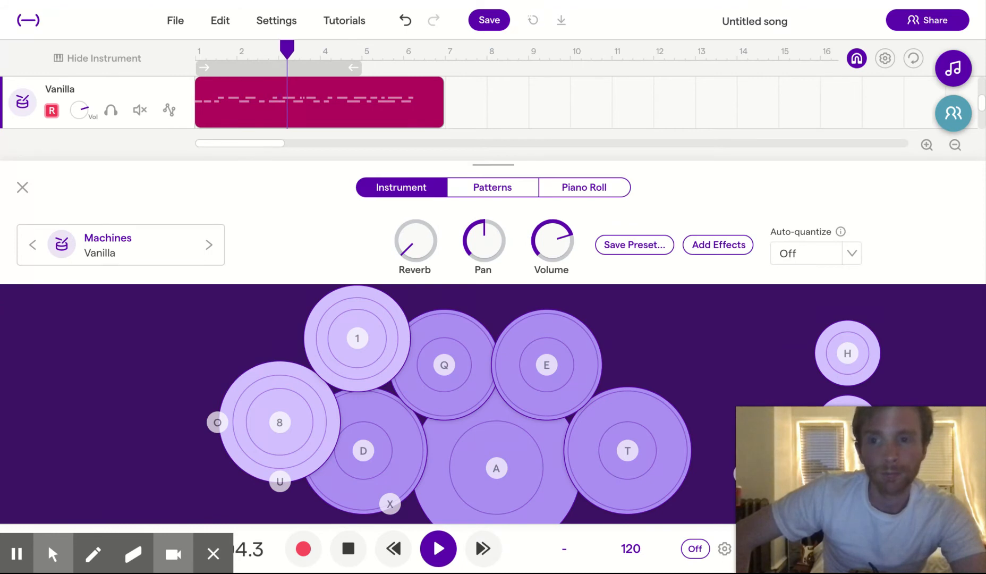
key(space)
click(195, 49)
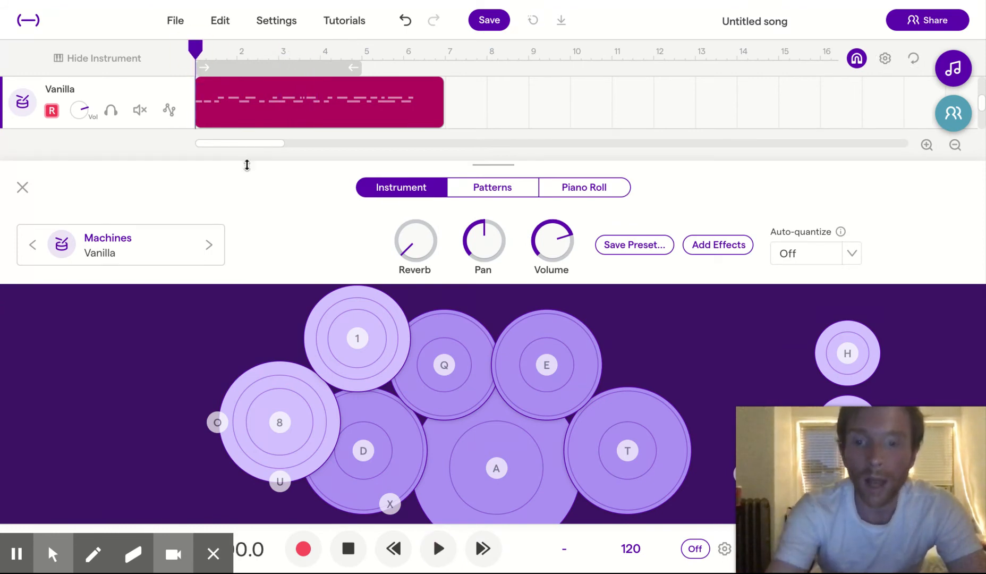
- Rehearse the U hi-hat pad, and overdub a steady hi-hat over the kick and snare recording from bar 1 to about bar 6
key(u)
key(u)
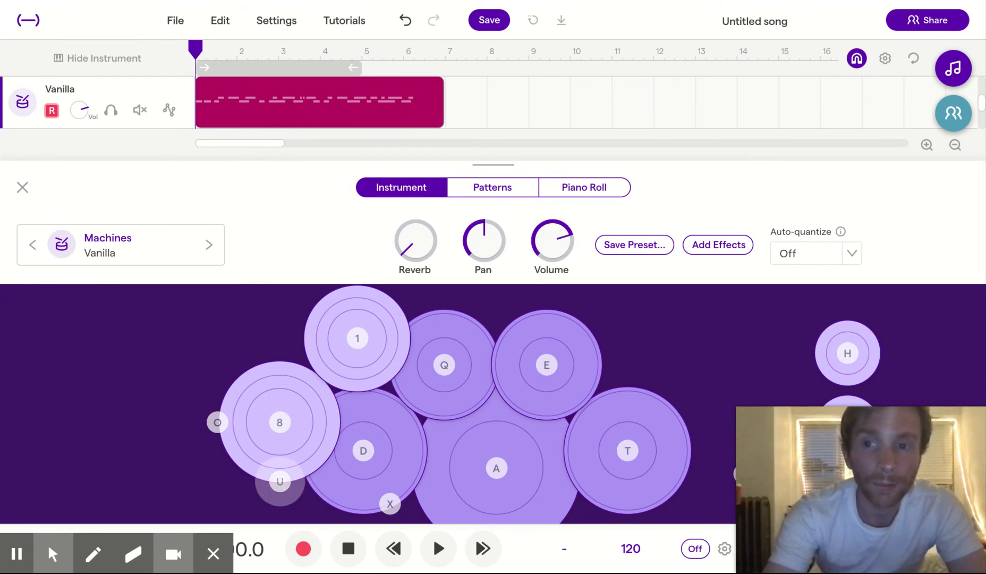
key(u)
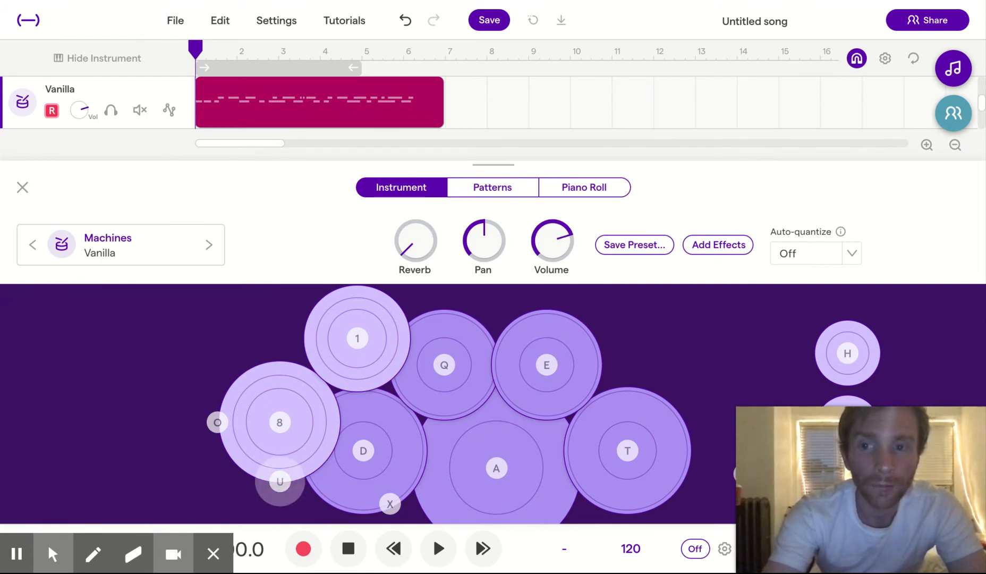
click(303, 548)
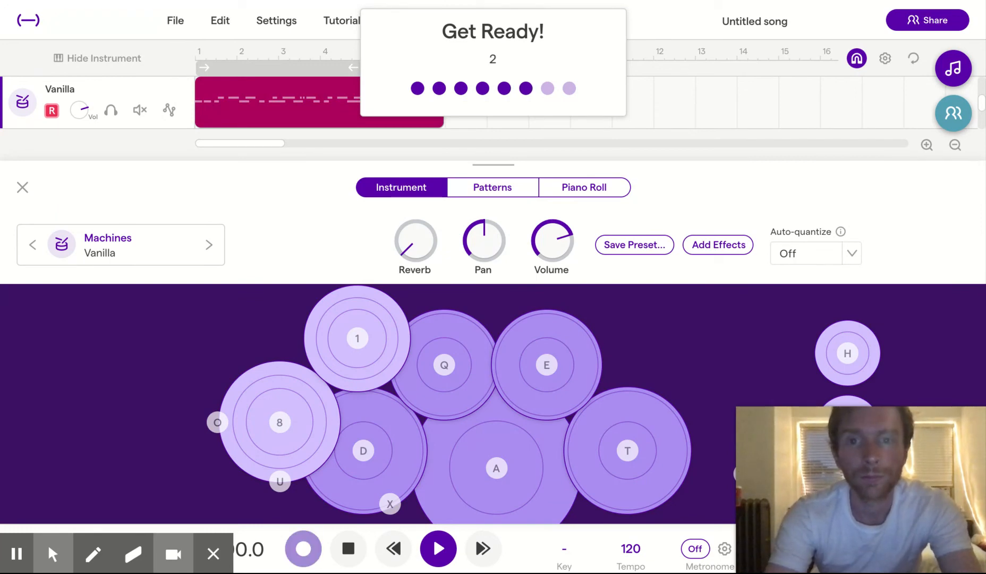
key(u)
key(u)
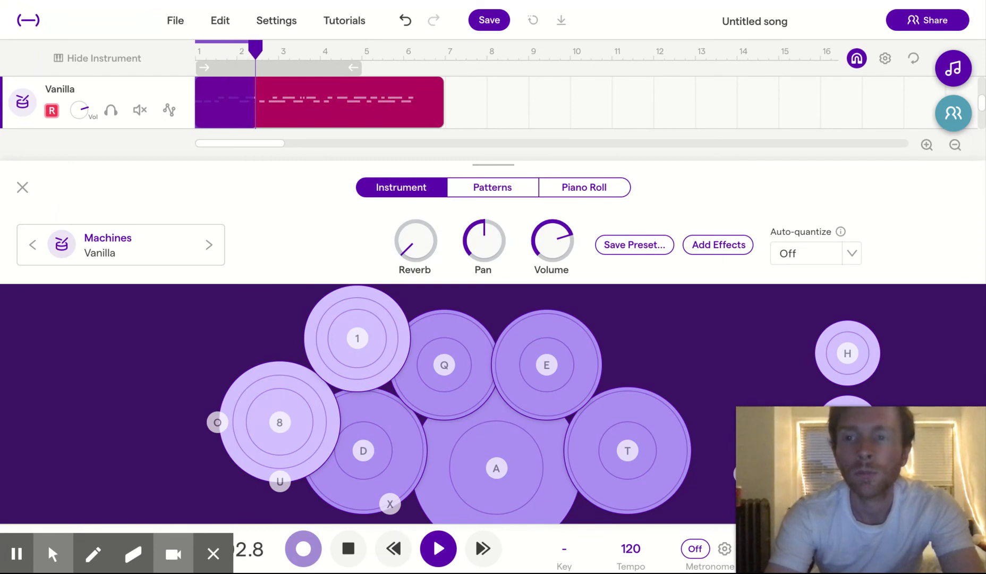
key(u)
key(u)
key(u)
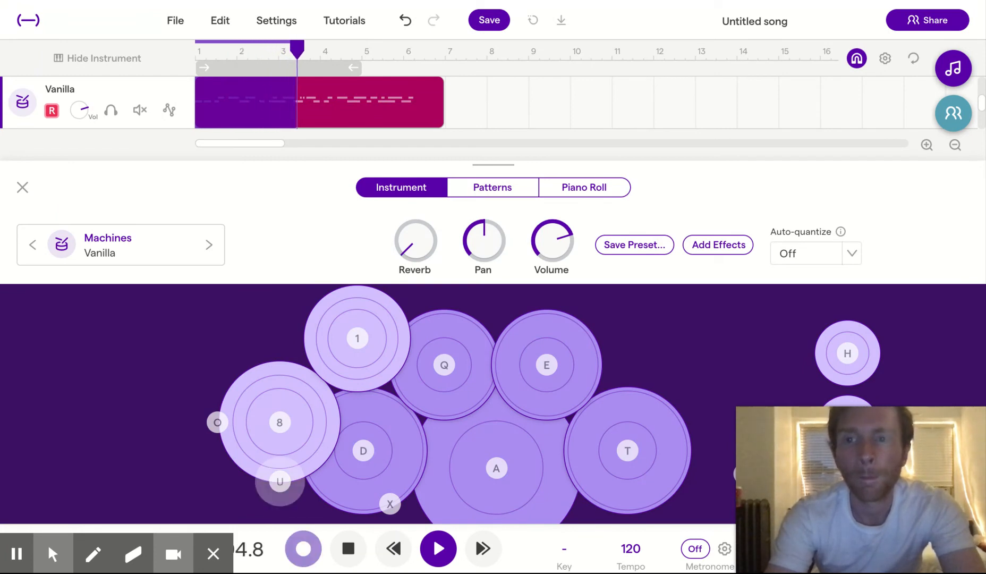
key(u)
key(u)
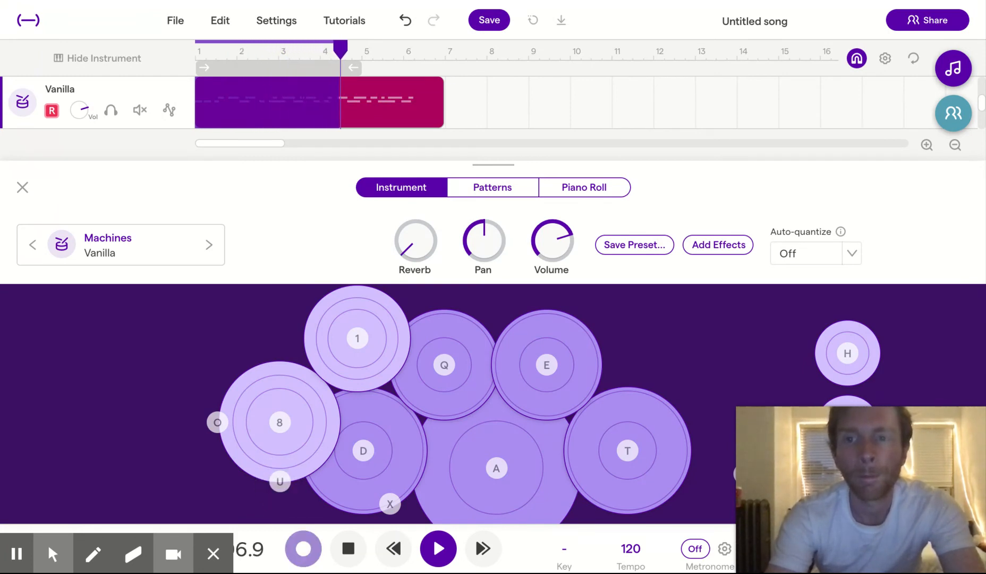
key(u)
key(u)
key(u)
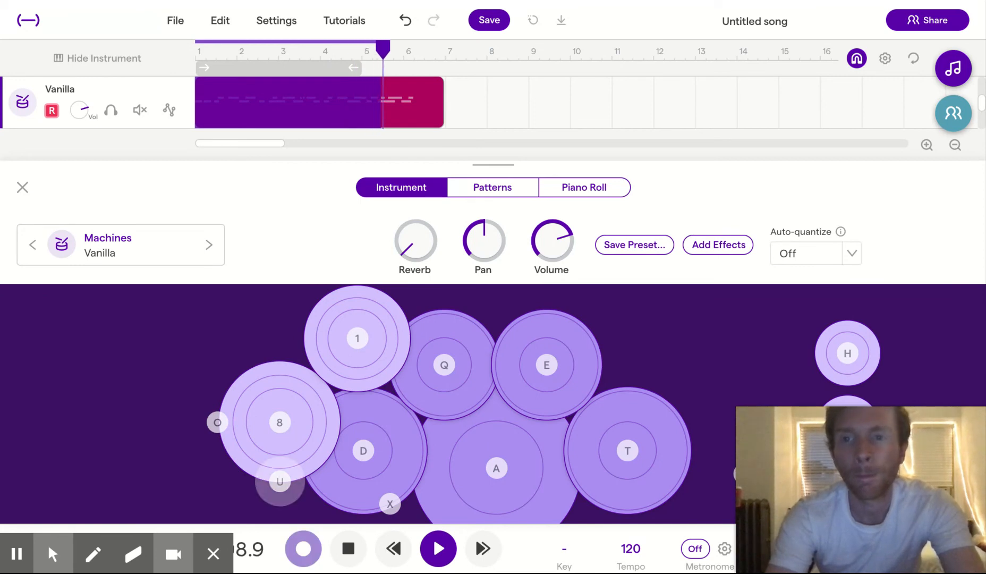
key(u)
key(u)
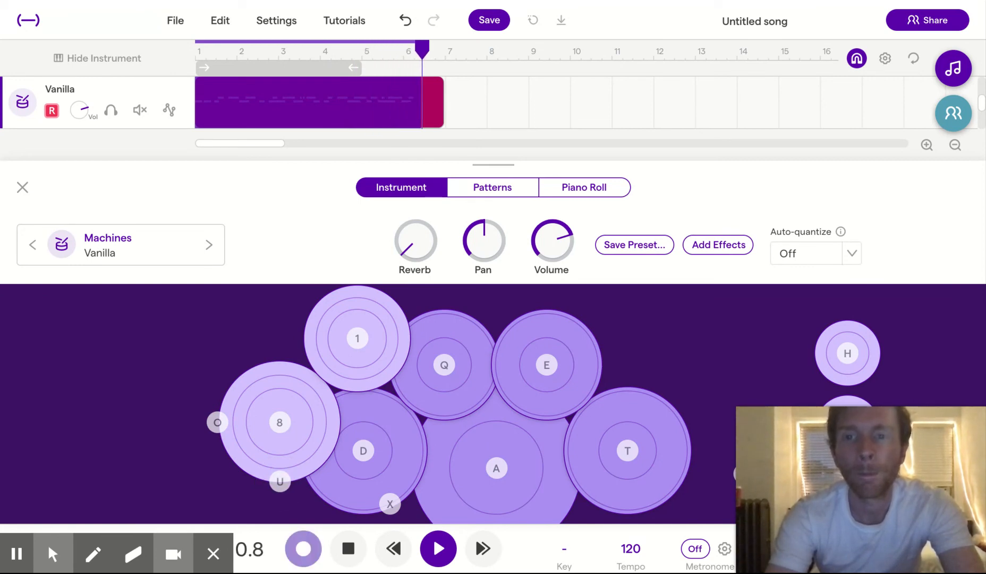
key(space)
- Play back the layered kick, snare and hi-hat beat from about the middle of bar 3, and stop after about two bars
click(294, 52)
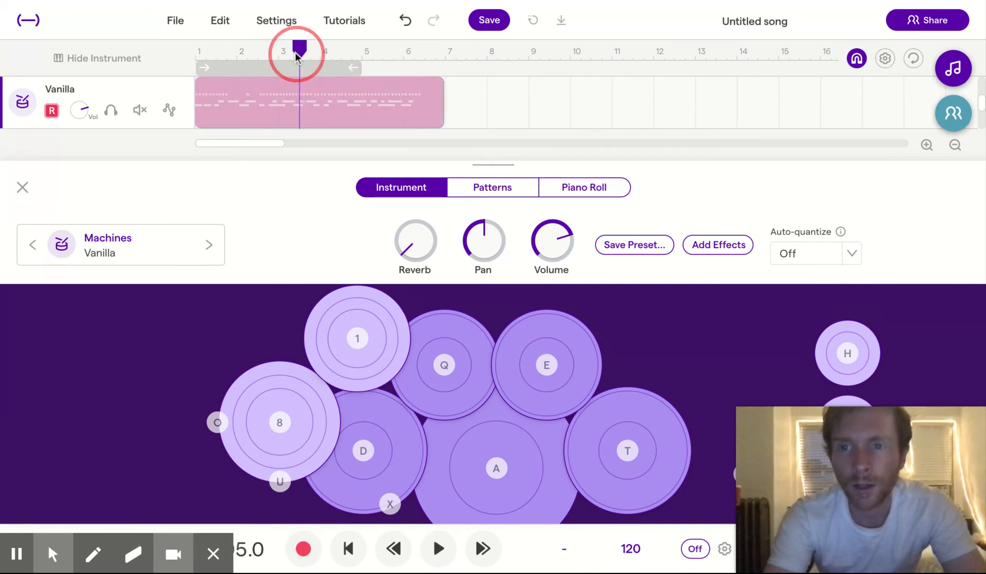
key(space)
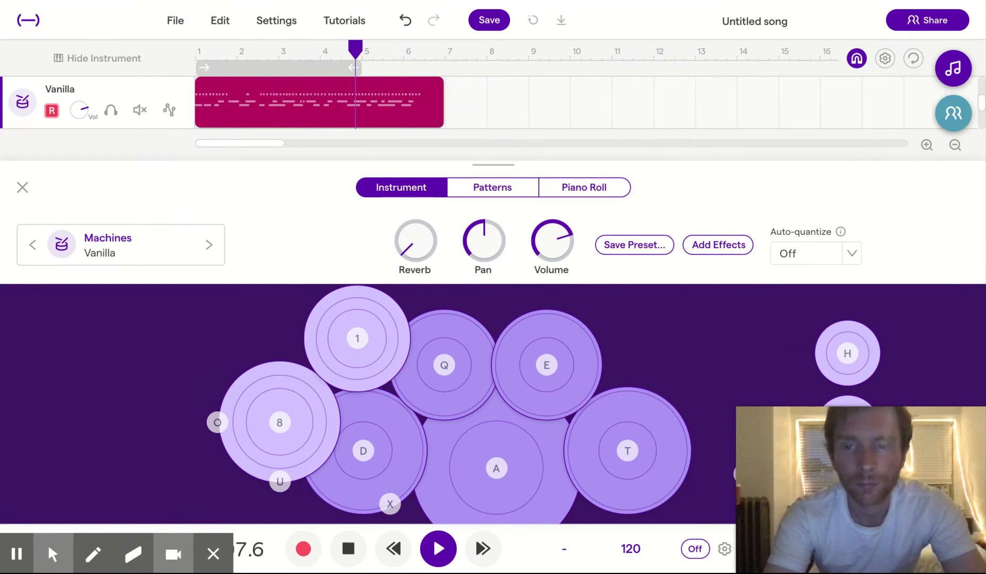
key(space)
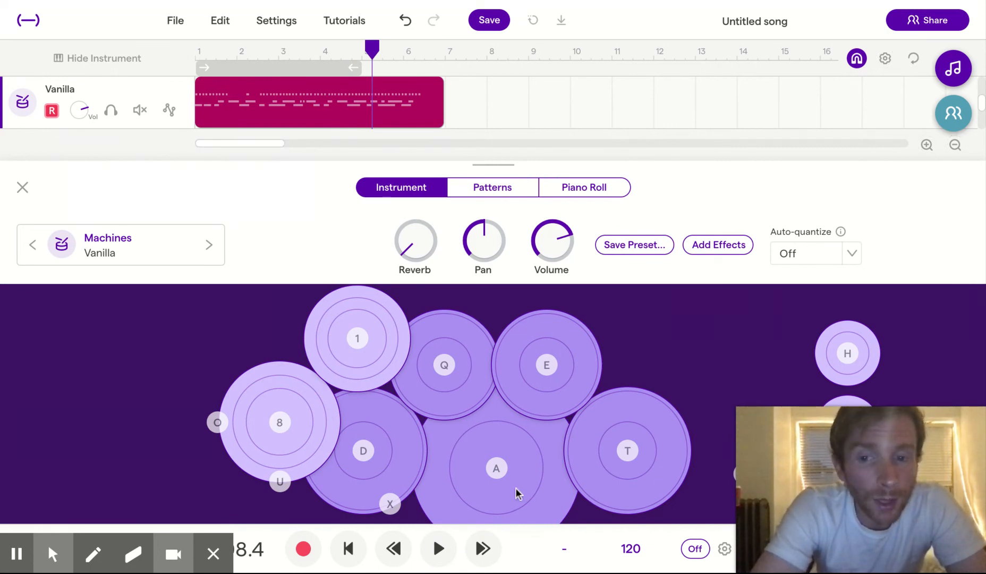
- Delete the recorded drum region from the Vanilla track and return the playhead to the start of the song
click(299, 87)
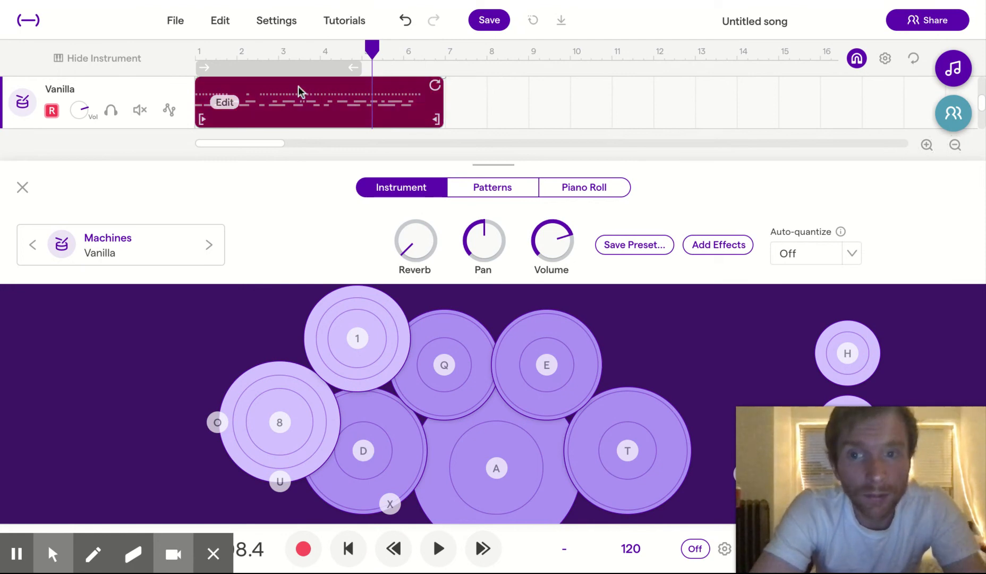
key(Delete)
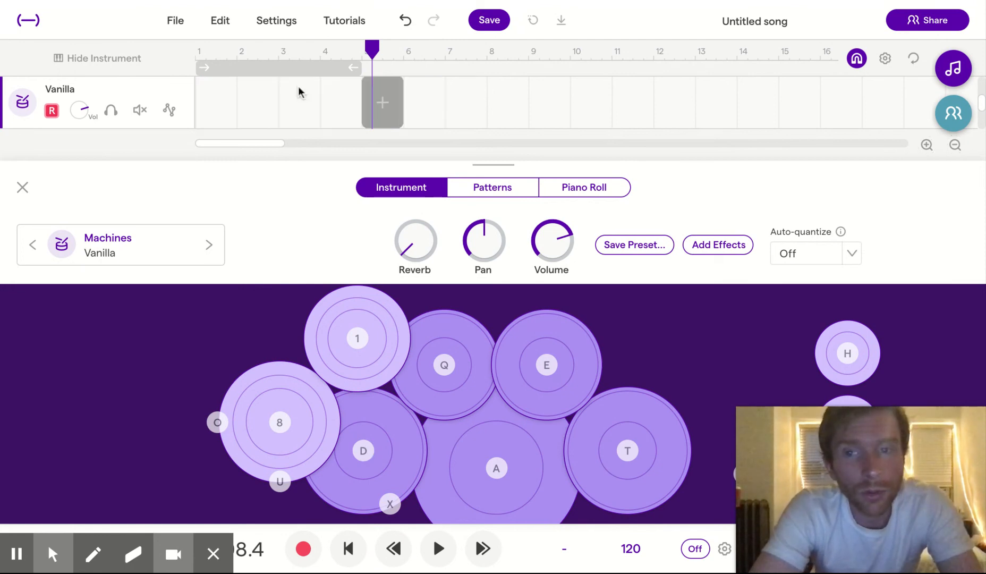
click(346, 552)
- Record a sparse take of about seven bars with the A kick and D snare pads, leaving a gap from about bar 3 to bar 6
click(303, 551)
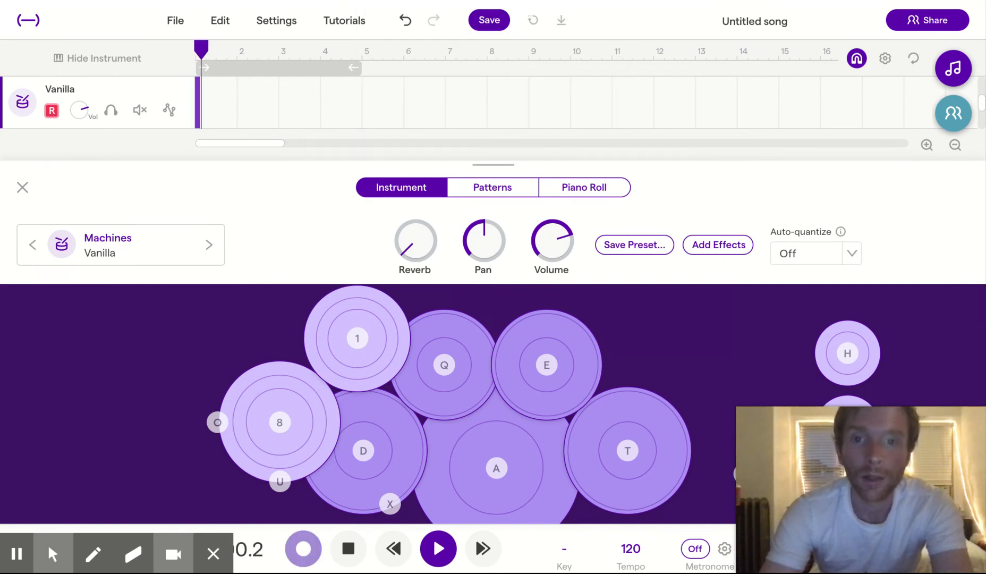
key(a)
key(d)
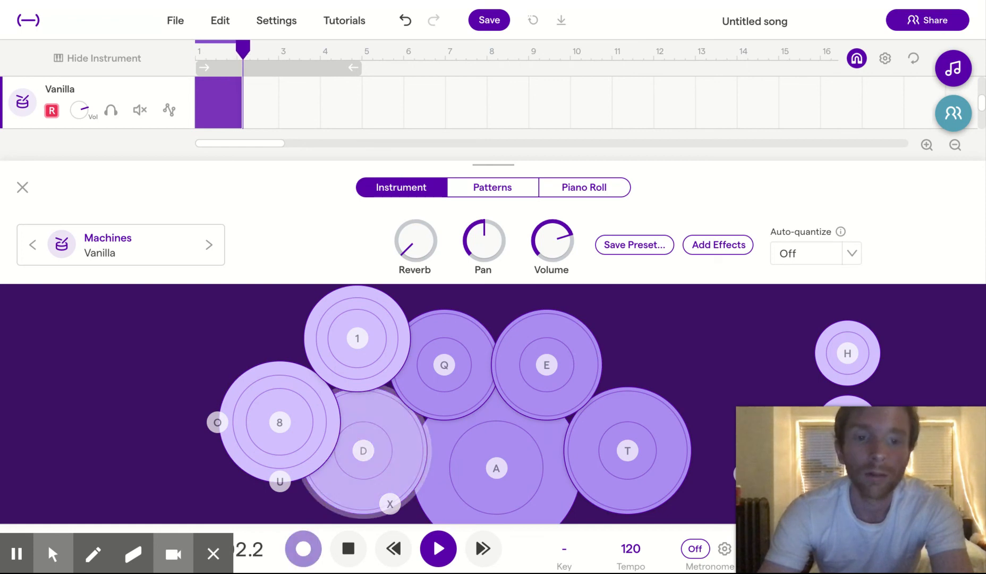
key(a)
key(d)
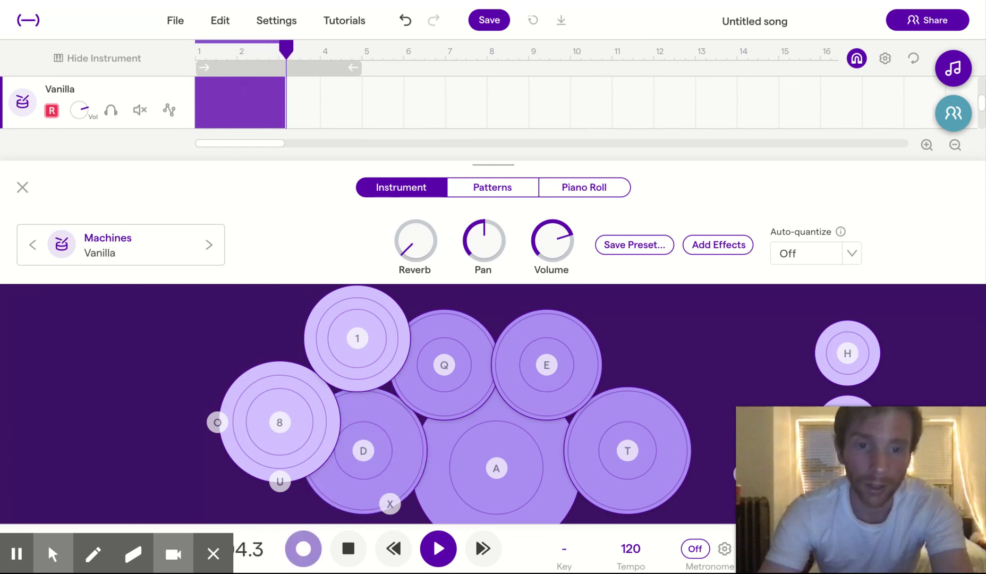
key(d)
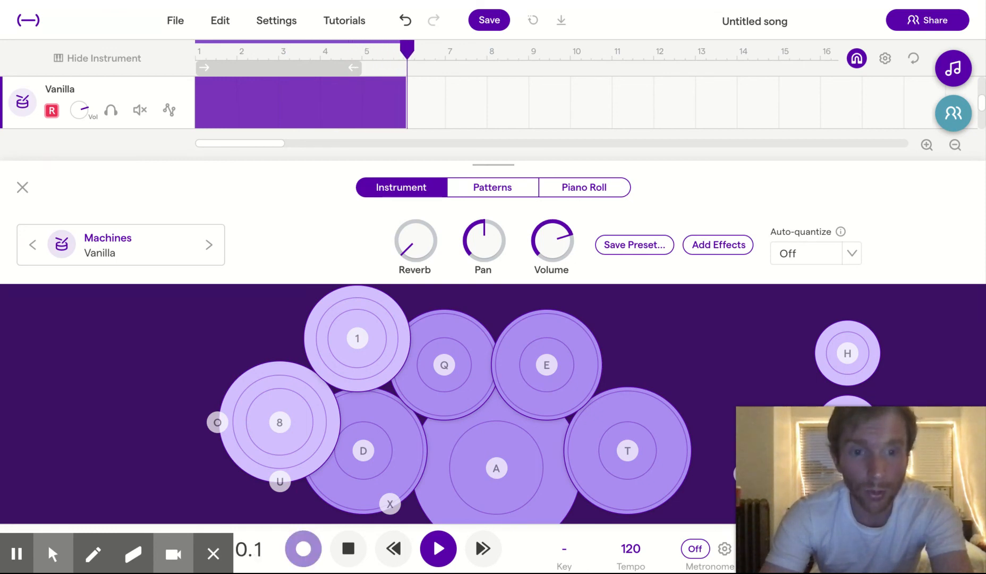
key(a)
key(a)
key(d)
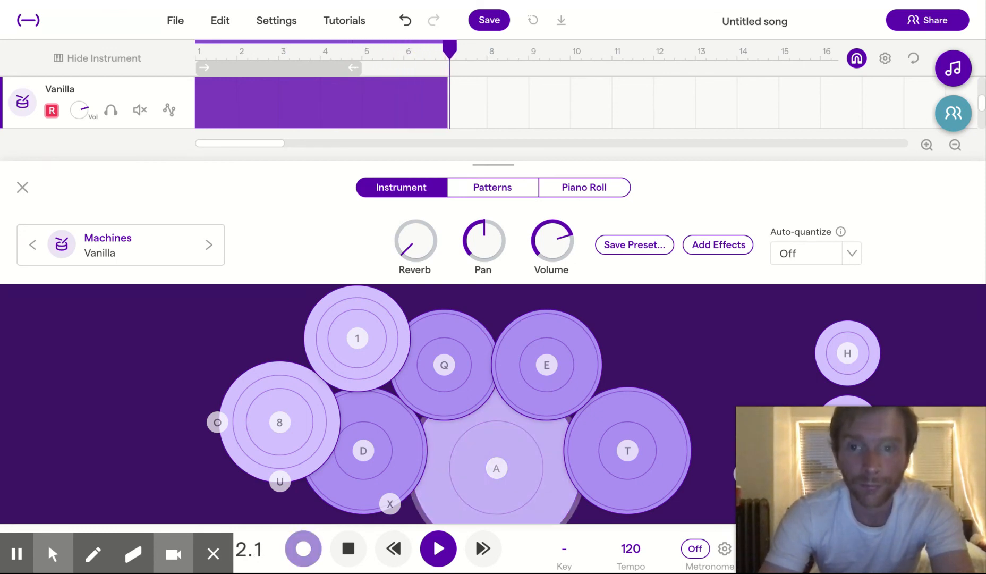
key(d)
key(space)
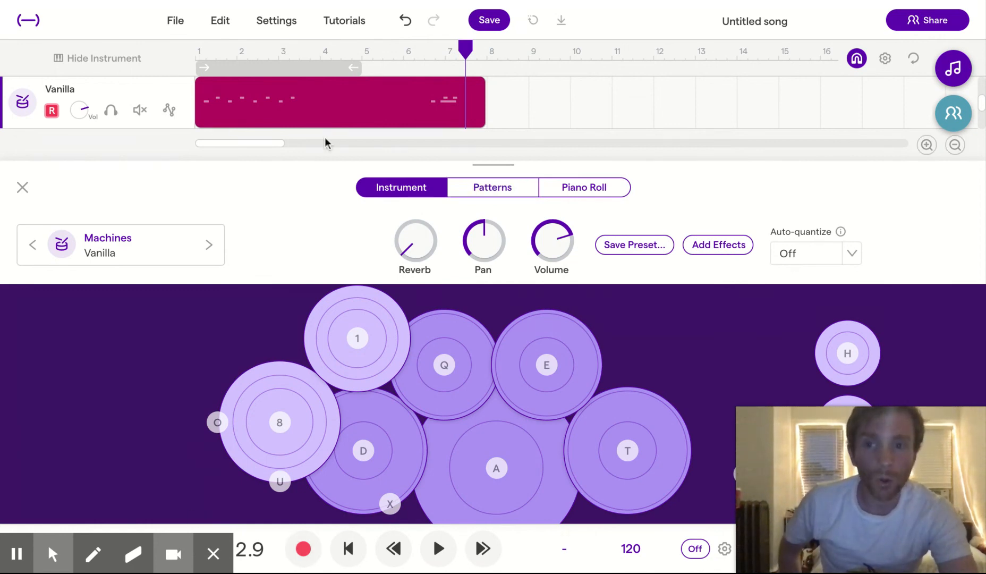
mouse_move(295, 116)
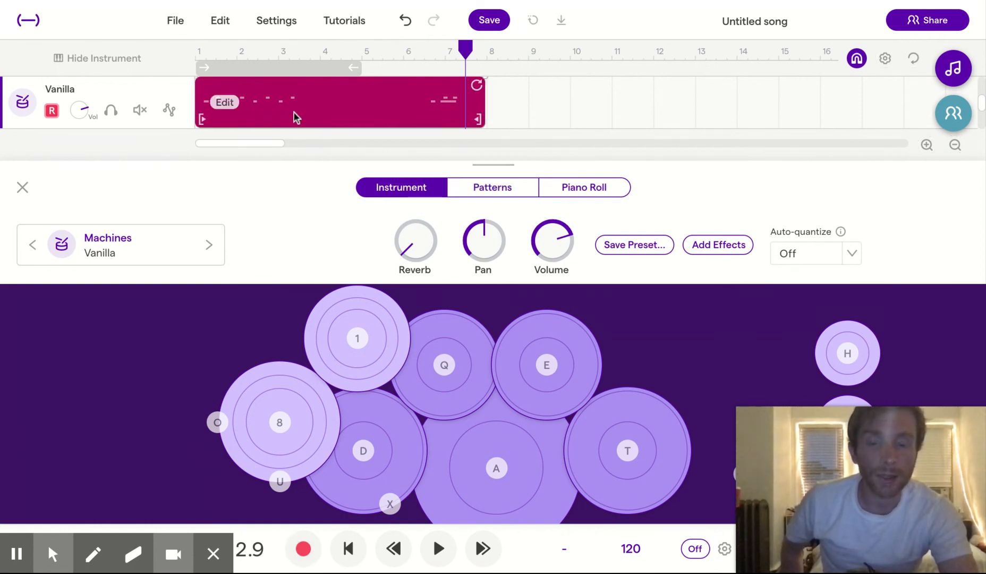